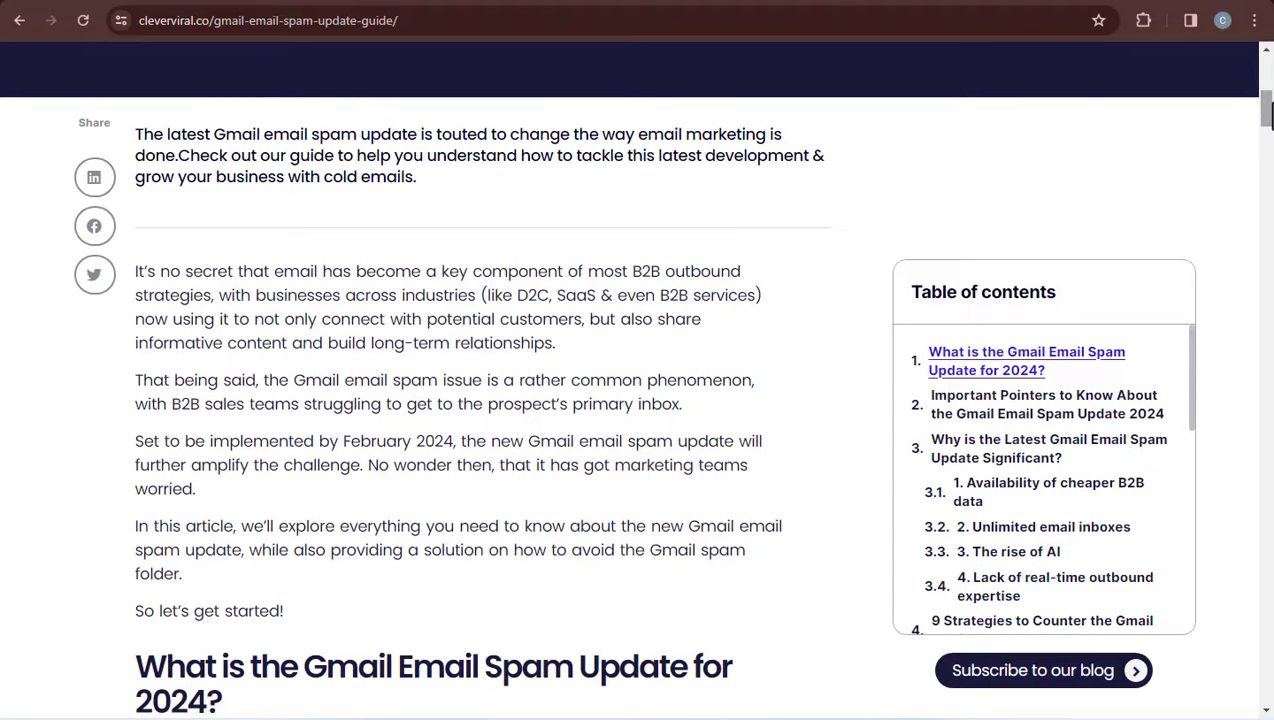
- Scroll the cleverviral spam-update article to the top and back down to its counter-strategies section
drag(1265, 115, 1268, 84)
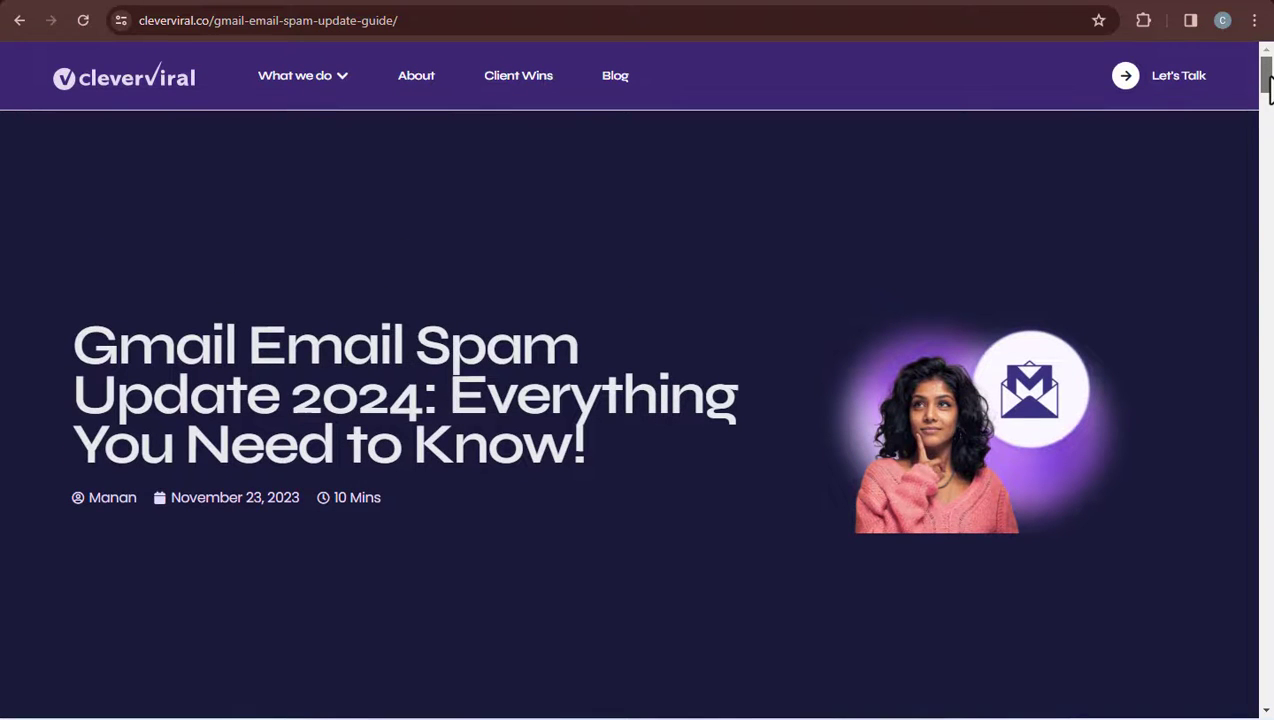
drag(1268, 88, 1268, 397)
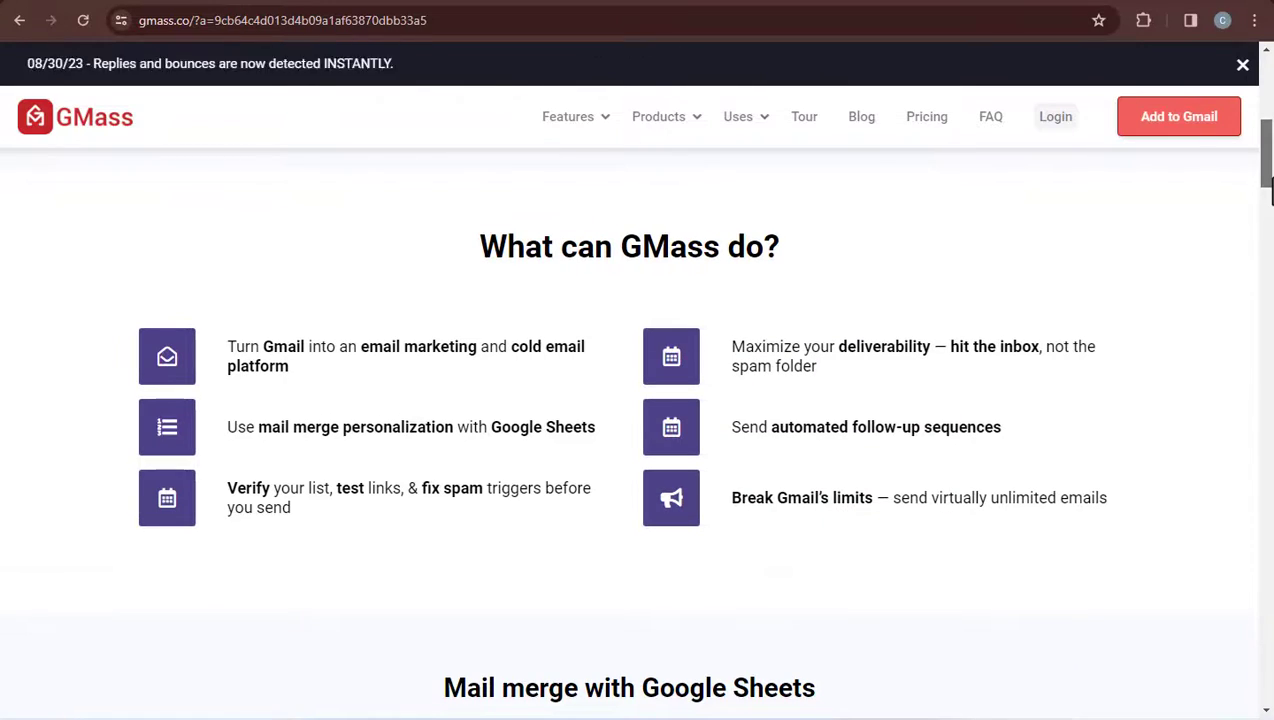
- Scroll down through the GMass homepage feature sections and back up toward the top
scroll(1268, 190, down, 1)
scroll(630, 455, down, 1)
scroll(630, 455, down, 1)
scroll(630, 455, down, 1)
scroll(630, 455, down, 2)
scroll(630, 455, down, 1)
scroll(630, 455, down, 3)
scroll(630, 455, down, 1)
drag(1270, 308, 1270, 530)
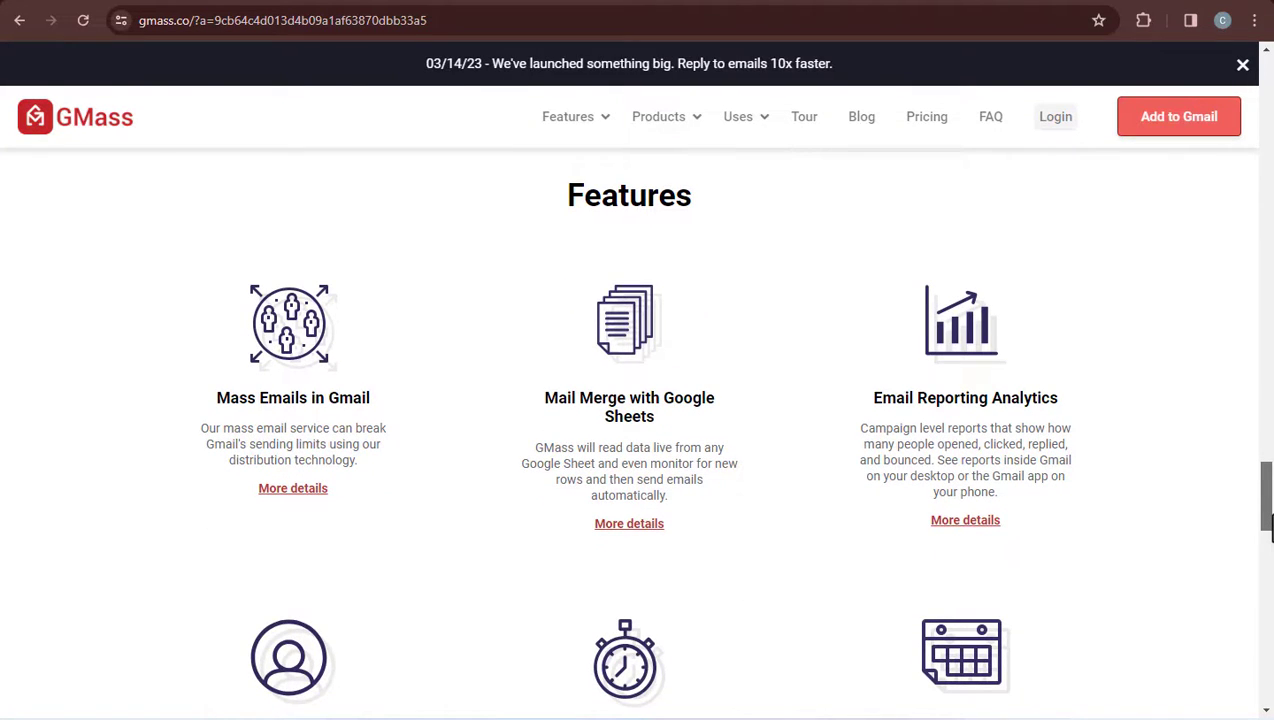
mouse_move(1270, 530)
mouse_down()
mouse_move(1270, 683)
mouse_move(1266, 100)
mouse_move(1266, 220)
mouse_up()
- Open GMass pricing and scroll through the Standard, Premium and Professional plan table
click(933, 125)
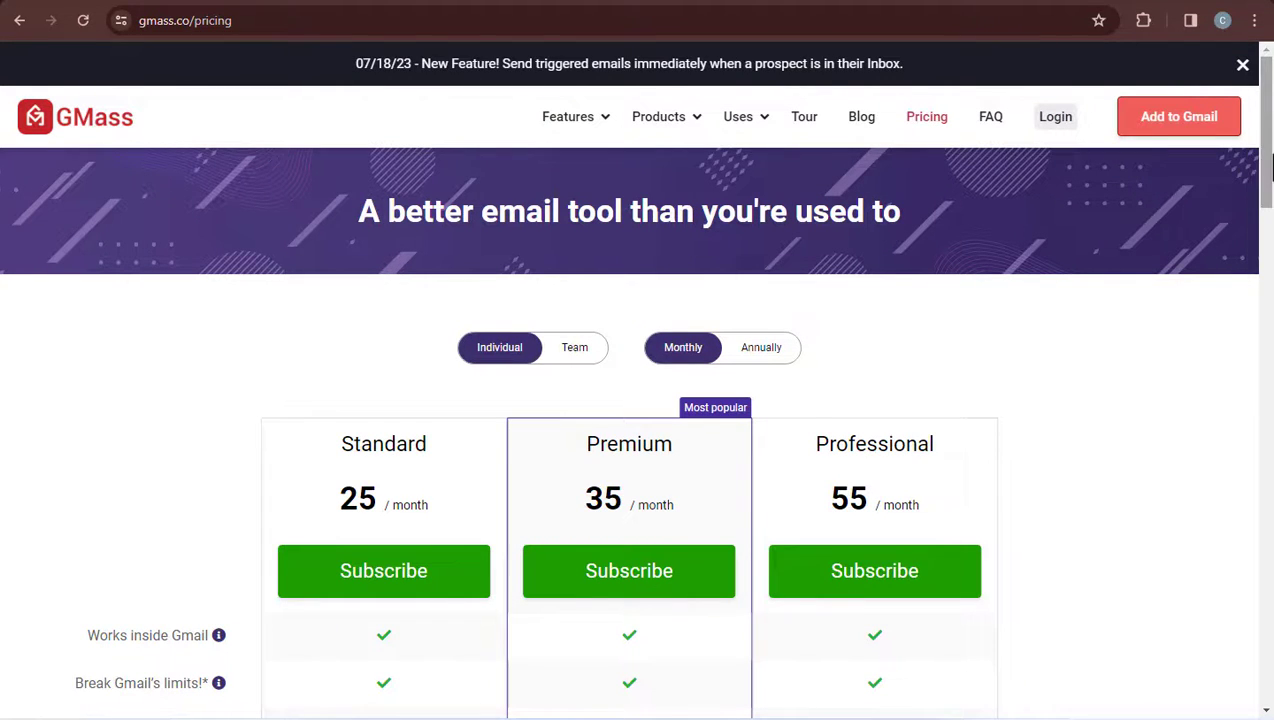
drag(1266, 166, 1268, 245)
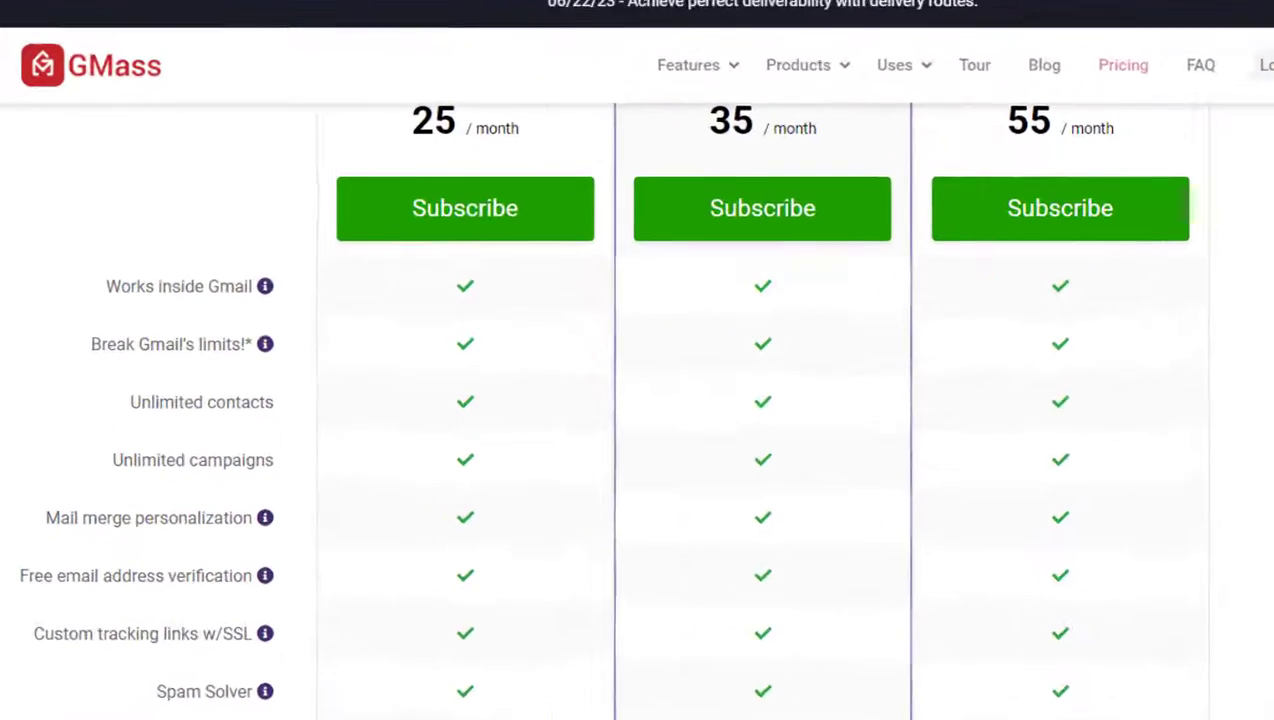
scroll(637, 400, up, 2)
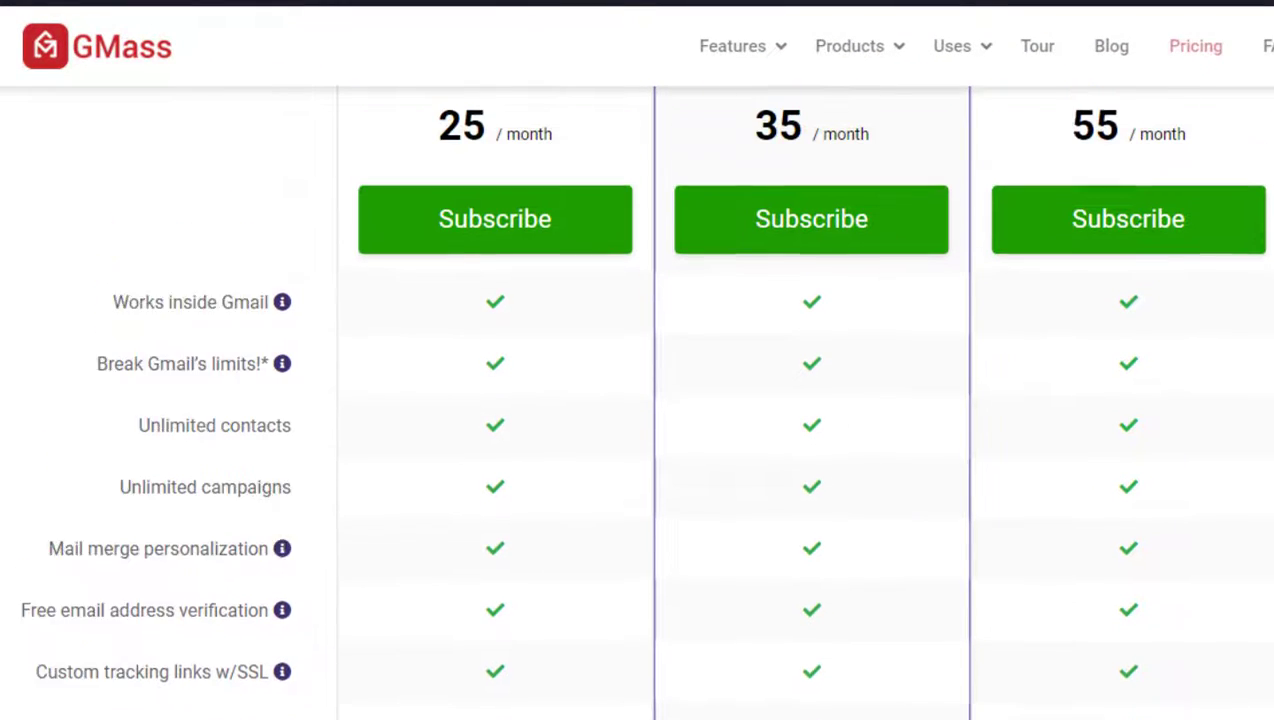
scroll(640, 400, down, 1)
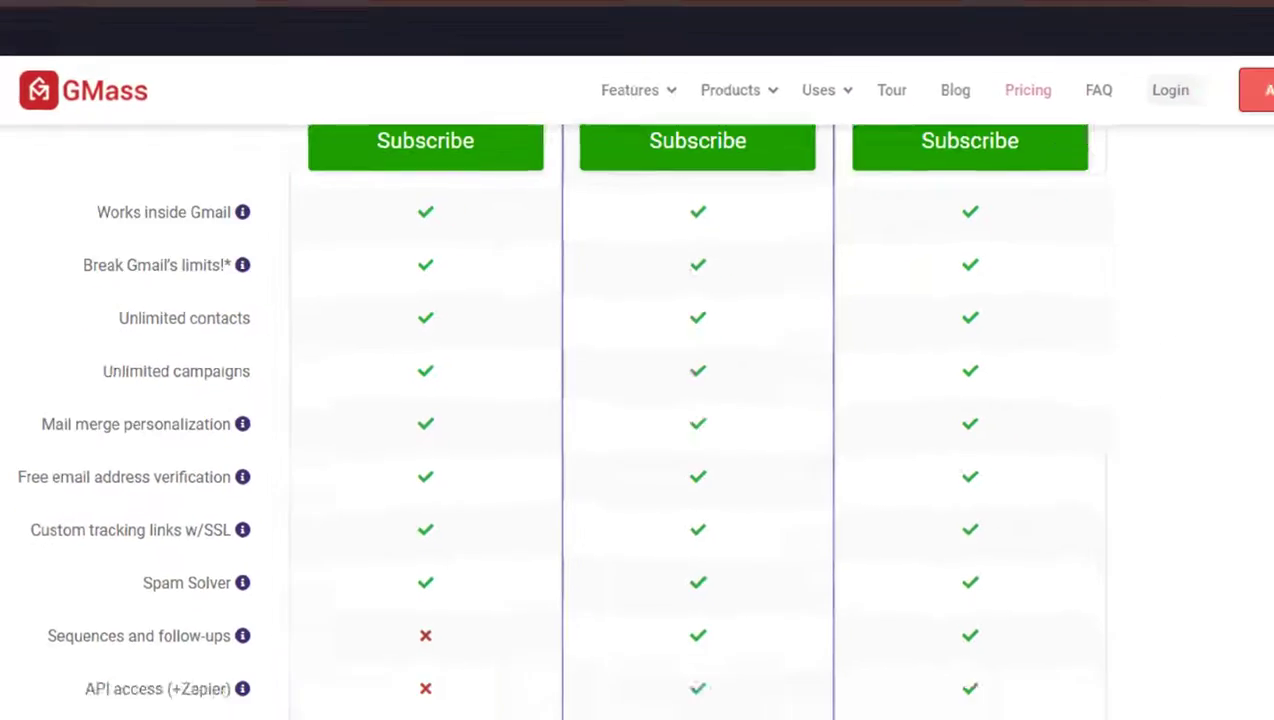
scroll(640, 400, down, 2)
scroll(640, 400, down, 3)
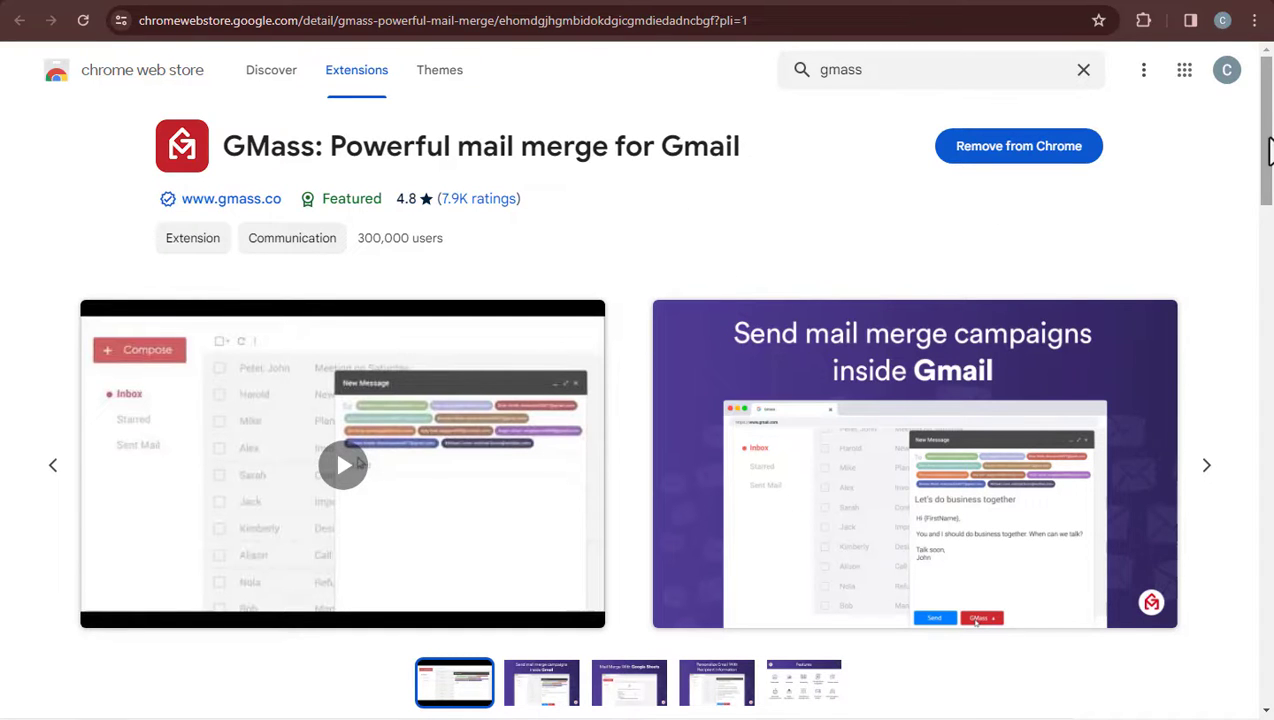
- Scroll the GMass extension's Chrome Web Store listing
mouse_move(1266, 152)
mouse_down()
mouse_move(1268, 492)
mouse_move(1254, 128)
mouse_up()
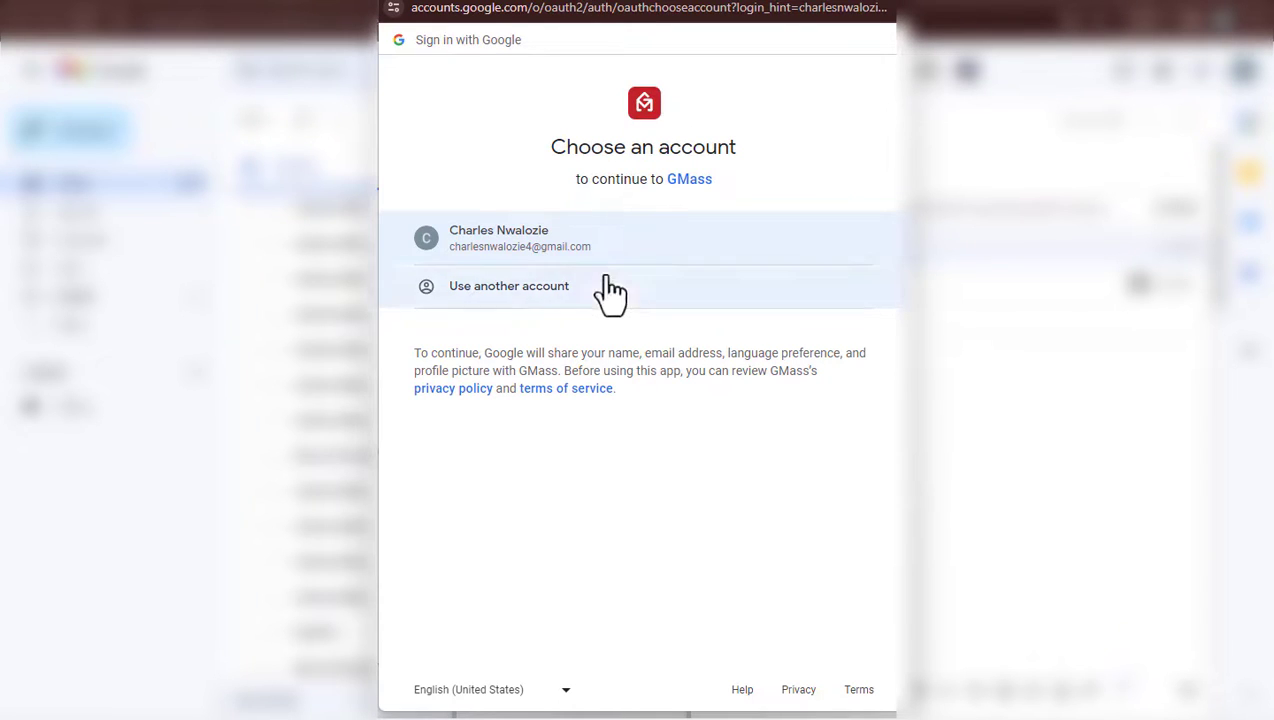
- Choose the Google account, allow GMass access, and close the GMass success window
click(538, 246)
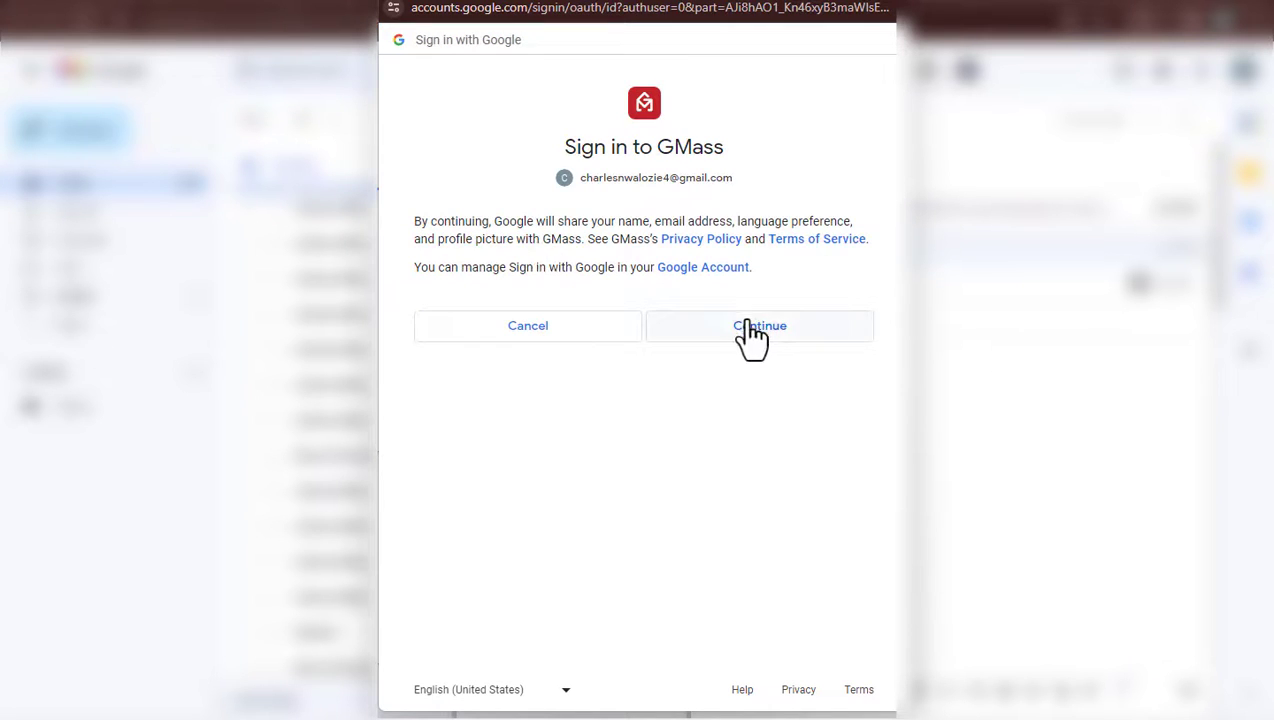
click(755, 333)
click(755, 490)
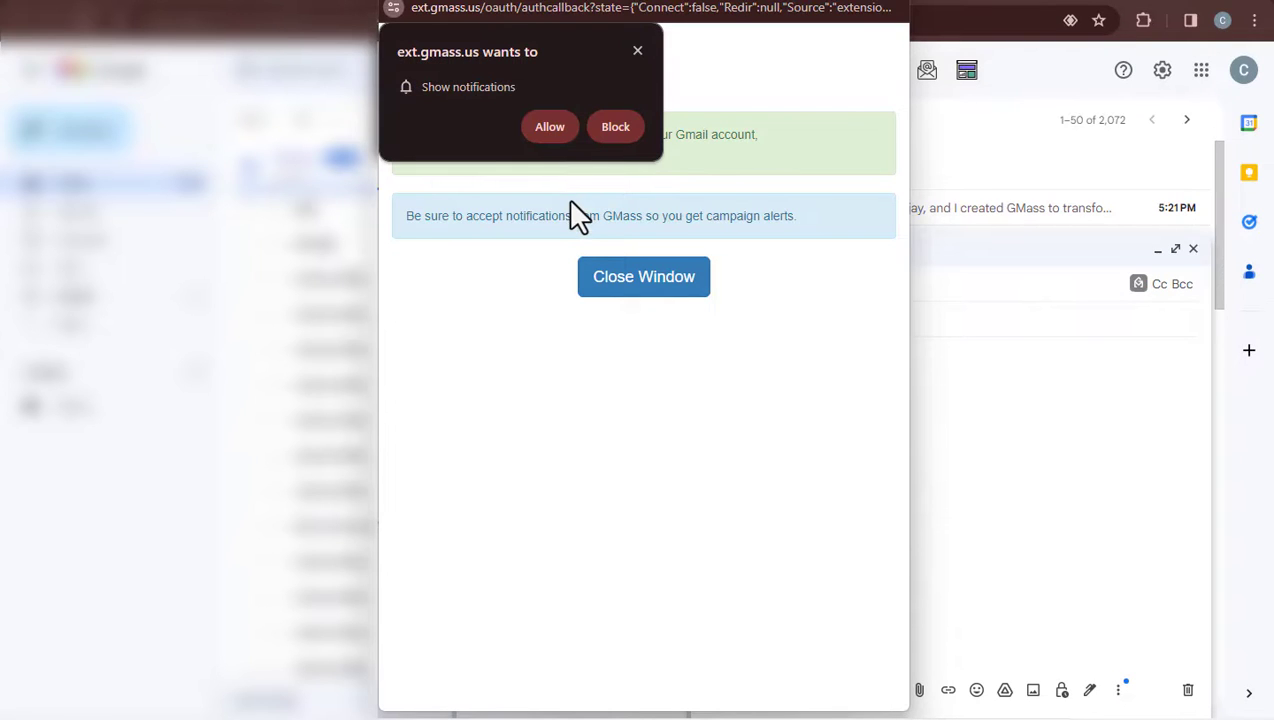
click(637, 50)
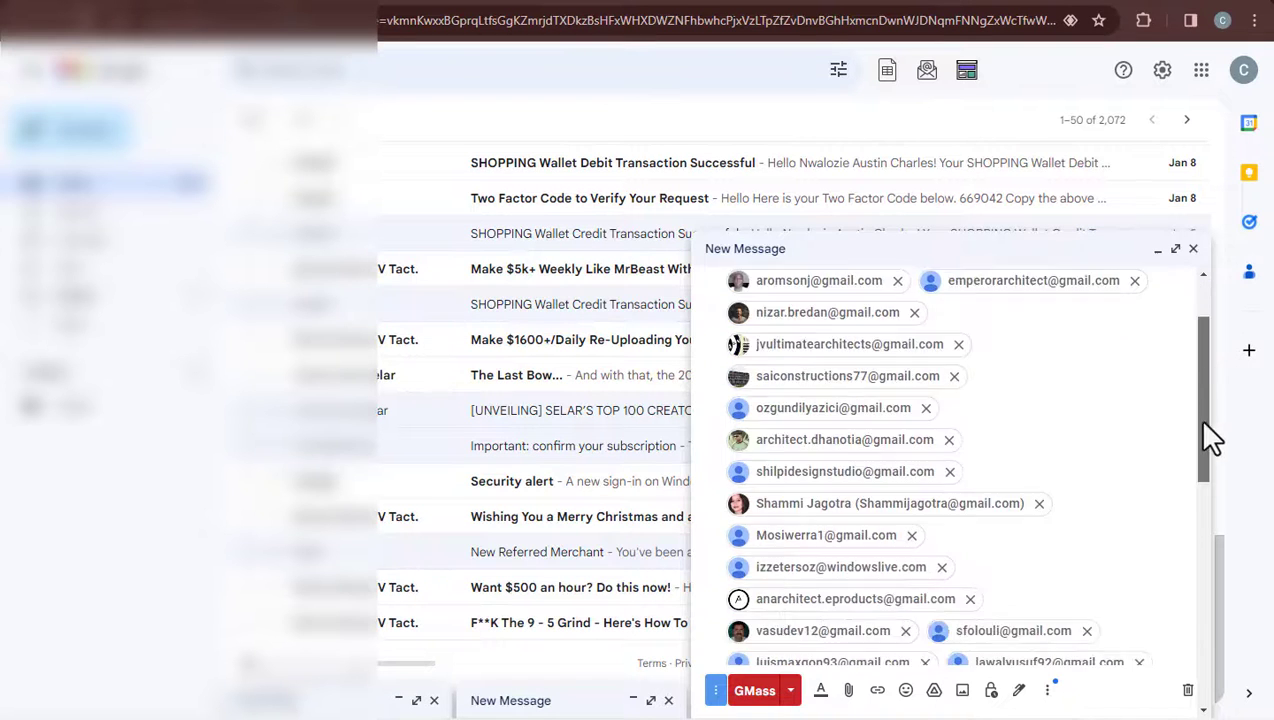
- Delete the stray word 'Email' from the end of the To field's address list
drag(1199, 444, 1199, 616)
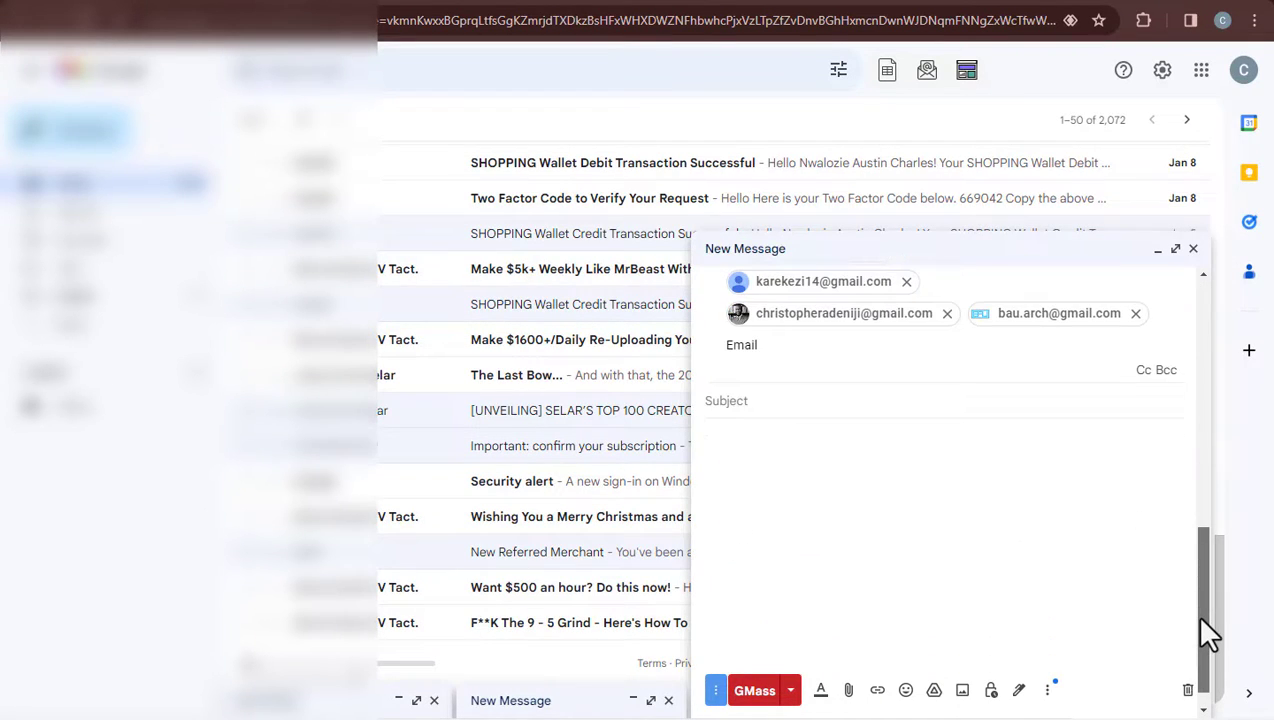
key(BackSpace)
key(BackSpace)
key(BackSpace)
key(BackSpace)
key(BackSpace)
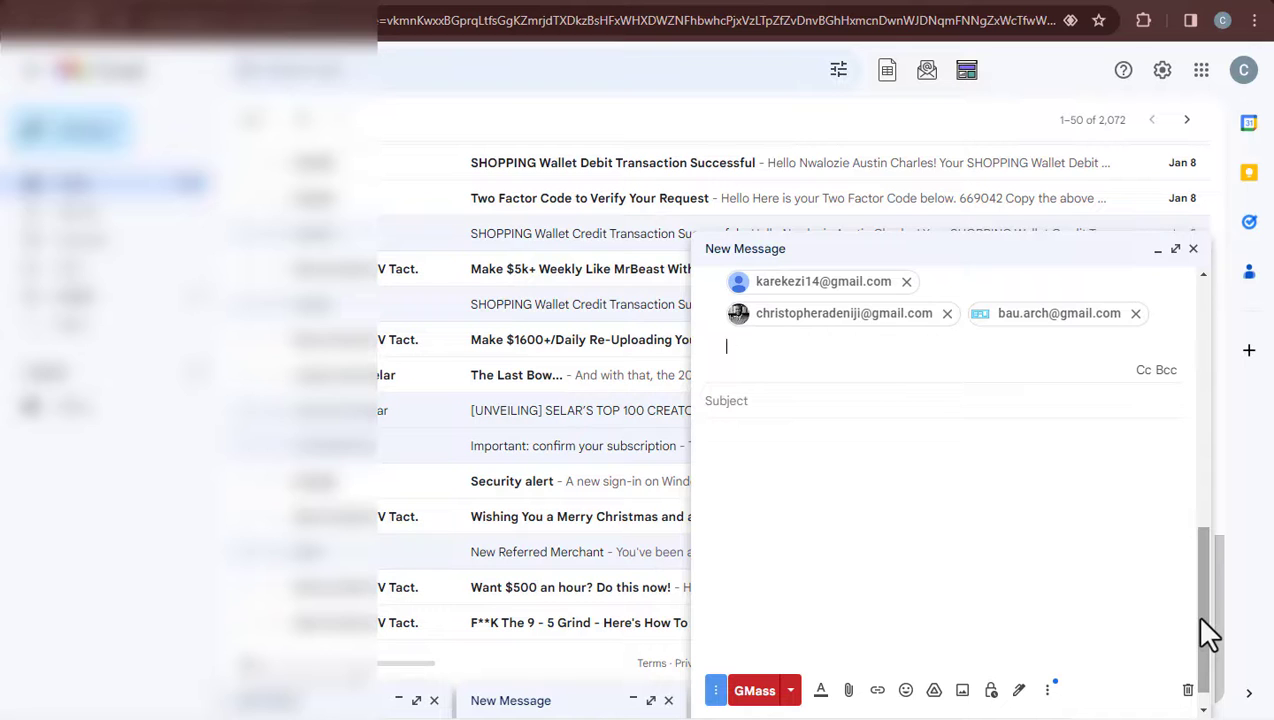
scroll(1207, 632, up, 4)
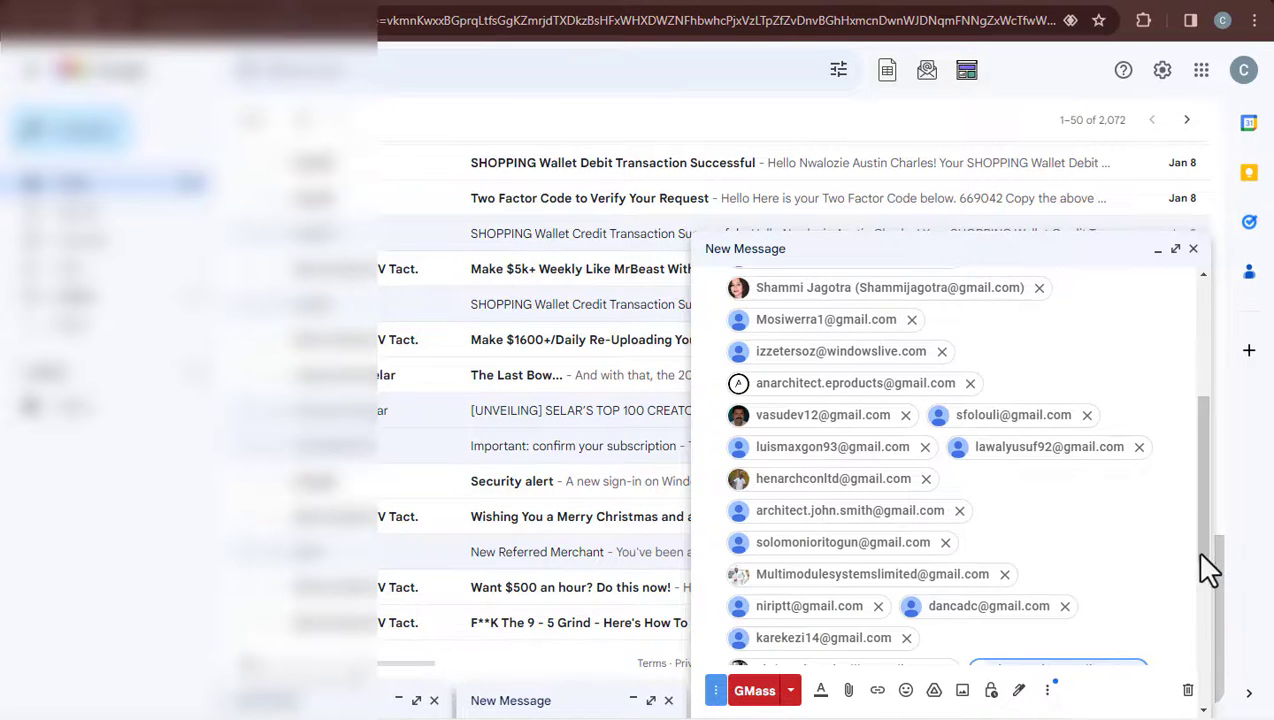
scroll(1207, 600, down, 5)
scroll(1205, 650, down, 3)
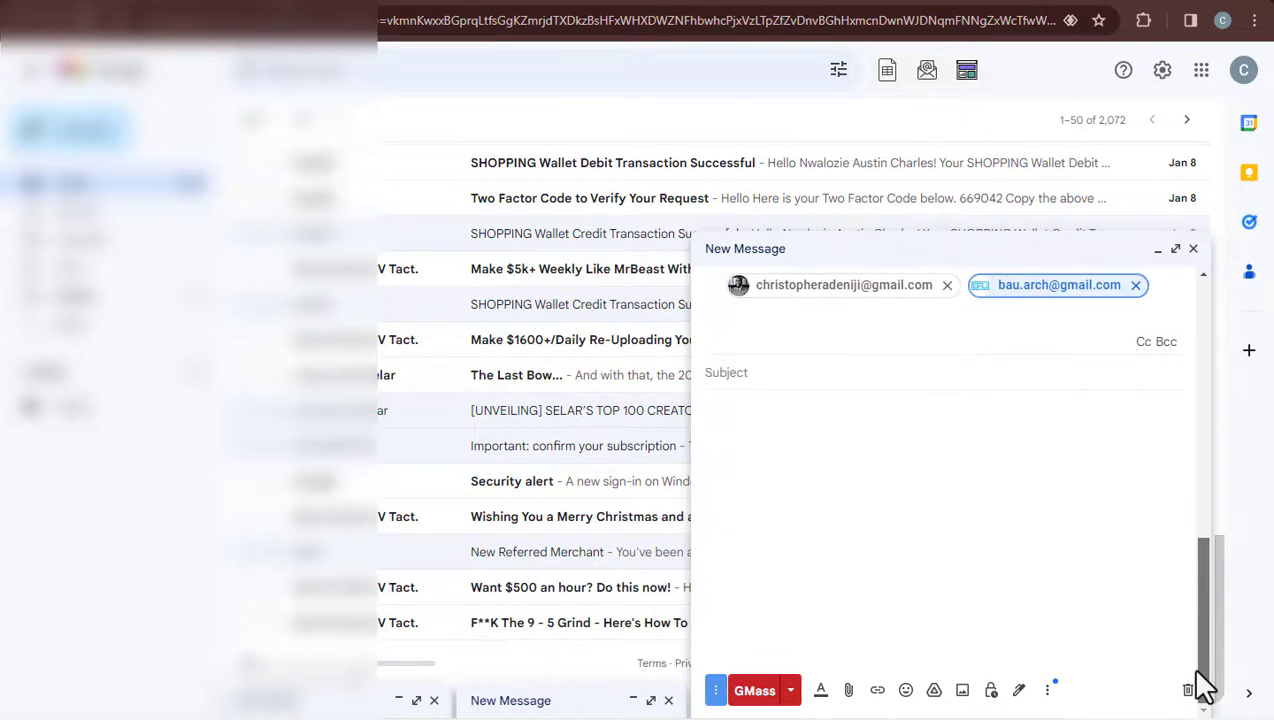
- Finish the subject 'Hello Friend' and send via the GMass button, confirming with 'Send it!'
click(796, 407)
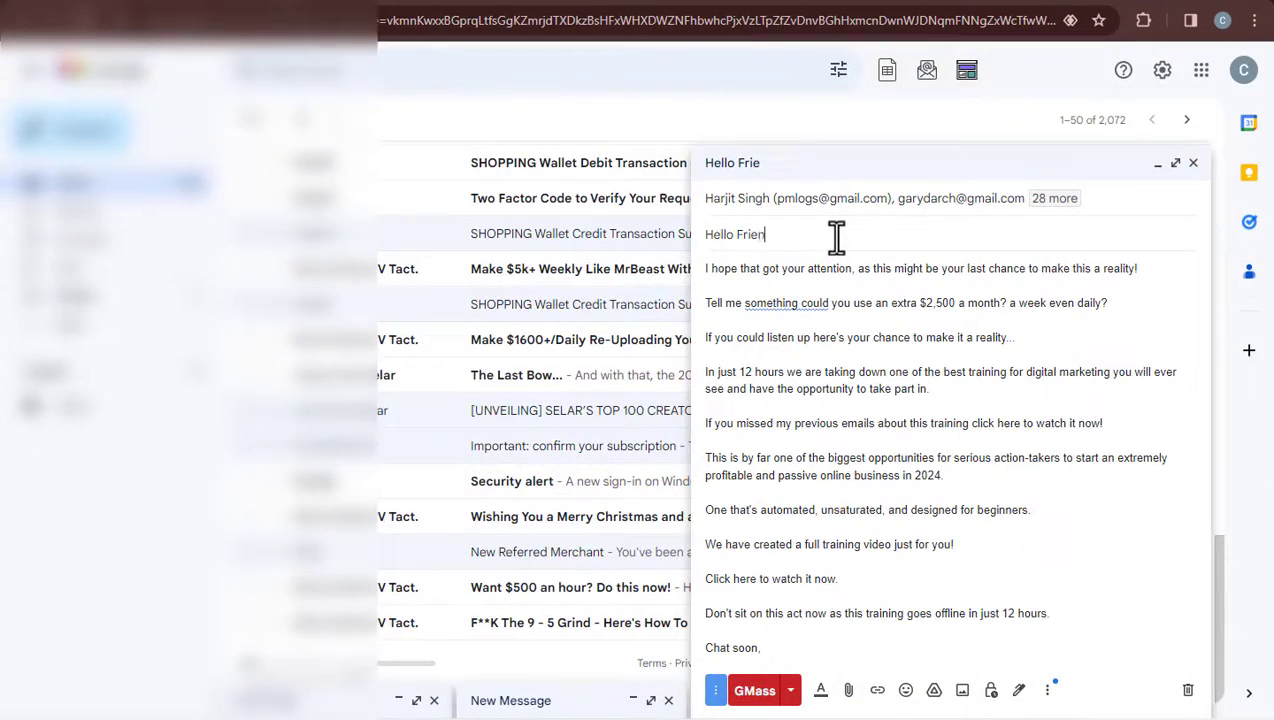
text(nd)
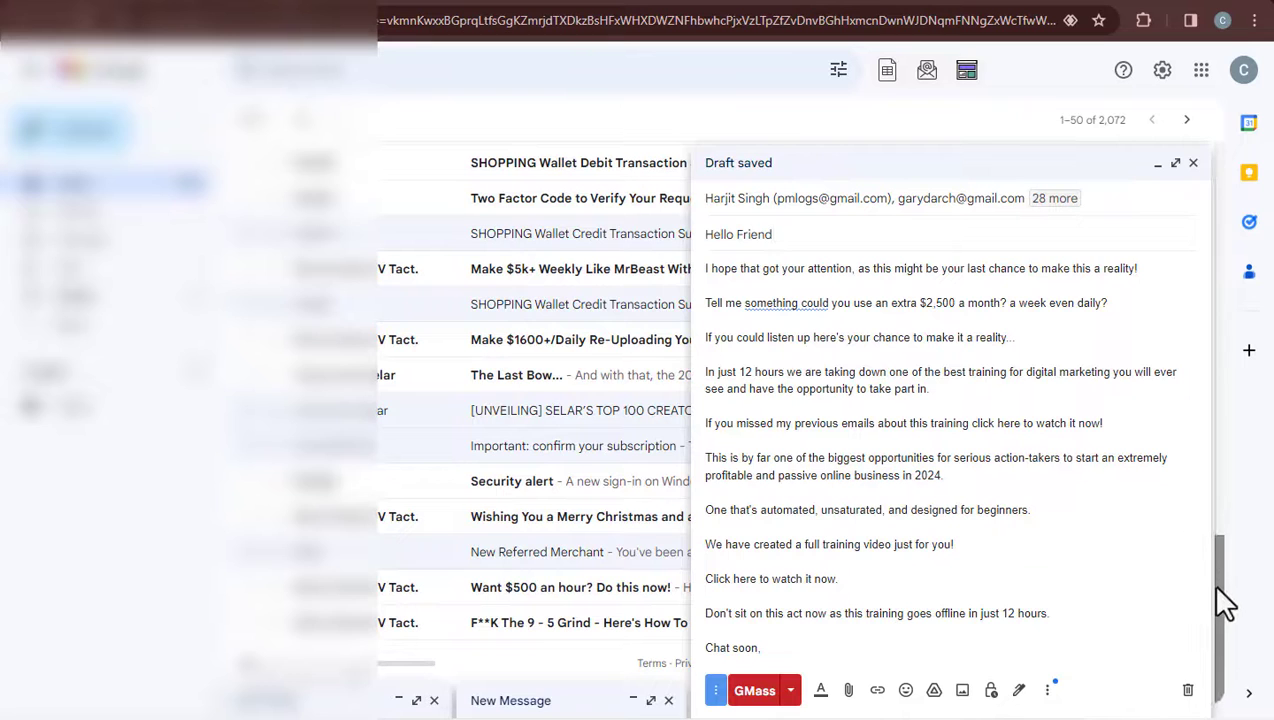
click(1176, 176)
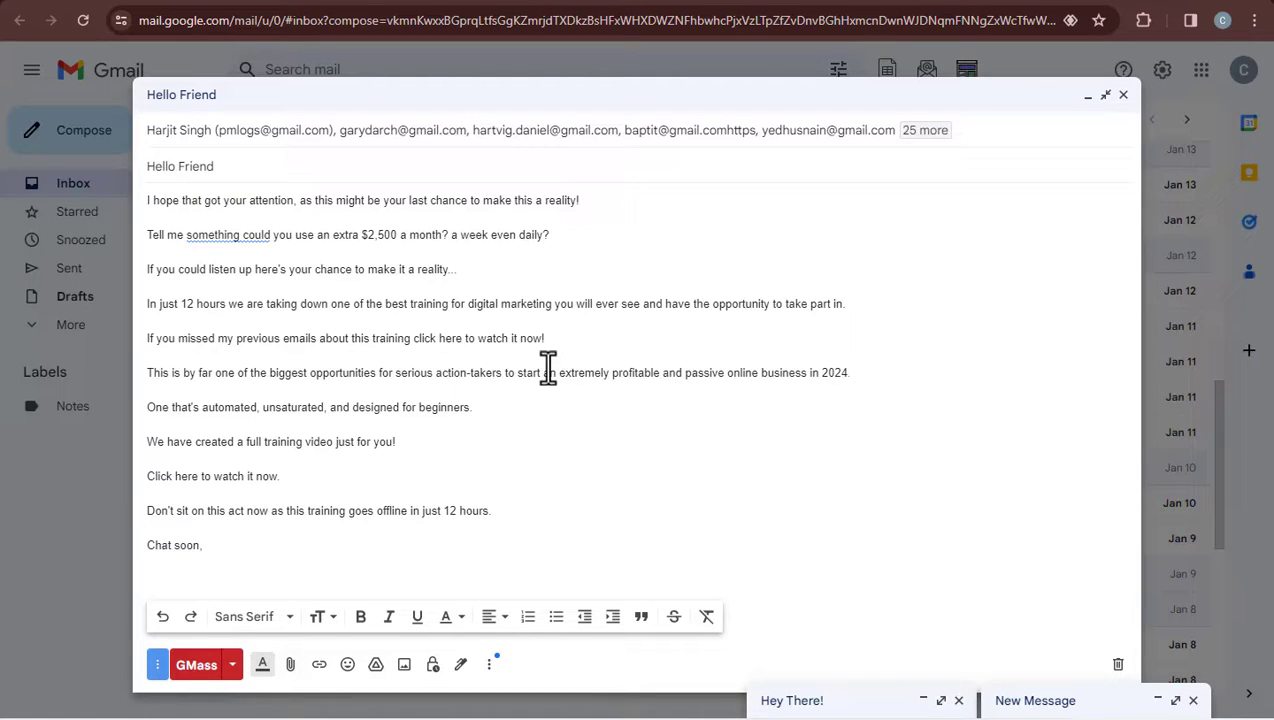
click(200, 678)
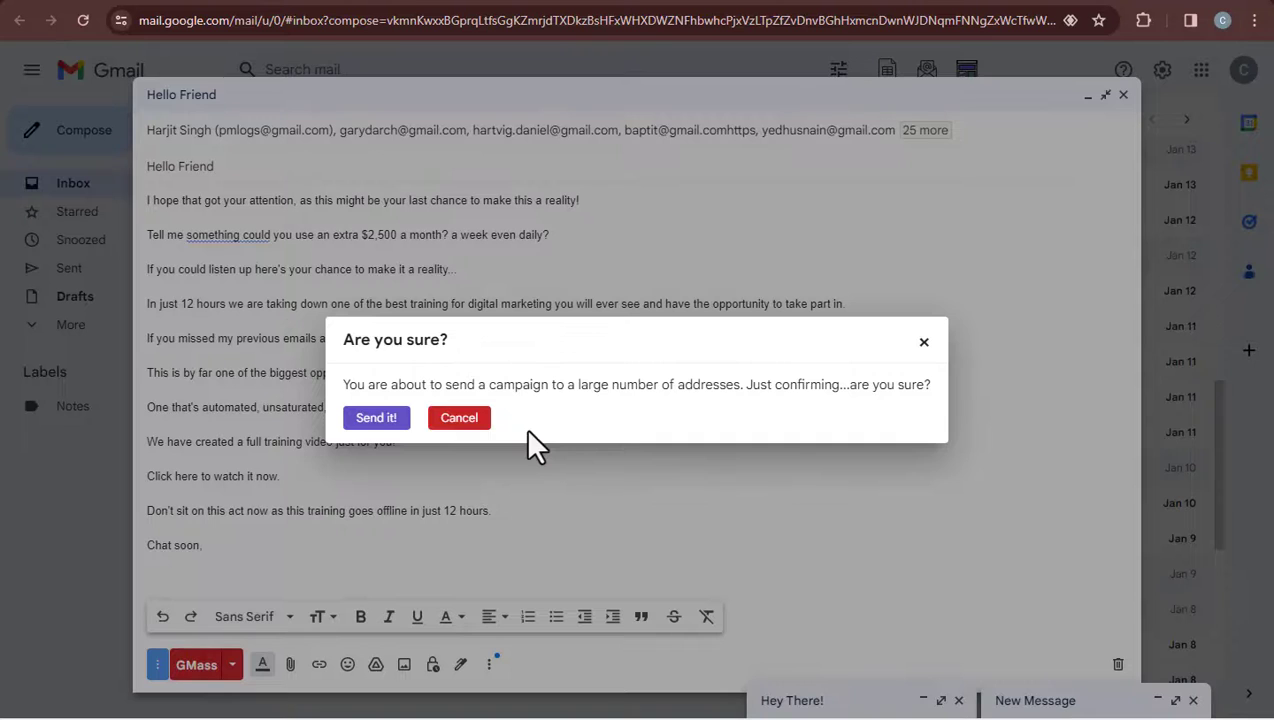
click(378, 418)
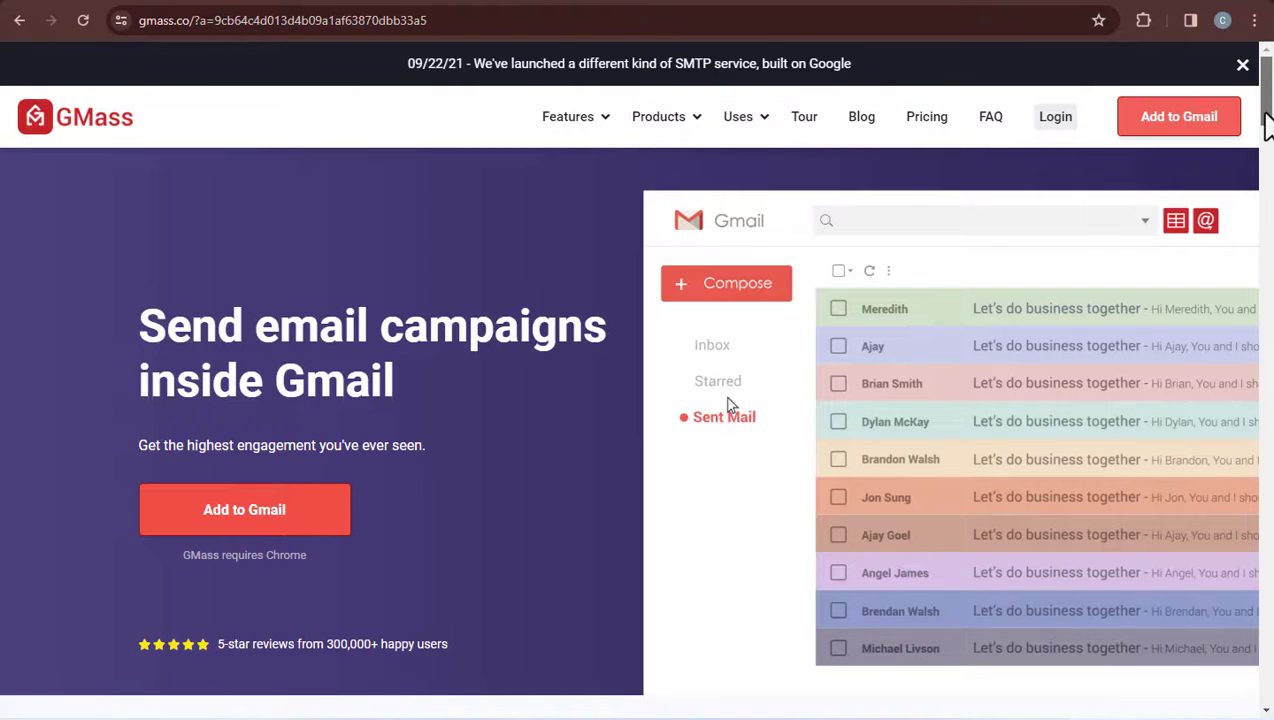
- Scroll the gmass.co homepage down to its 'What can GMass do?' section
drag(1265, 125, 1268, 190)
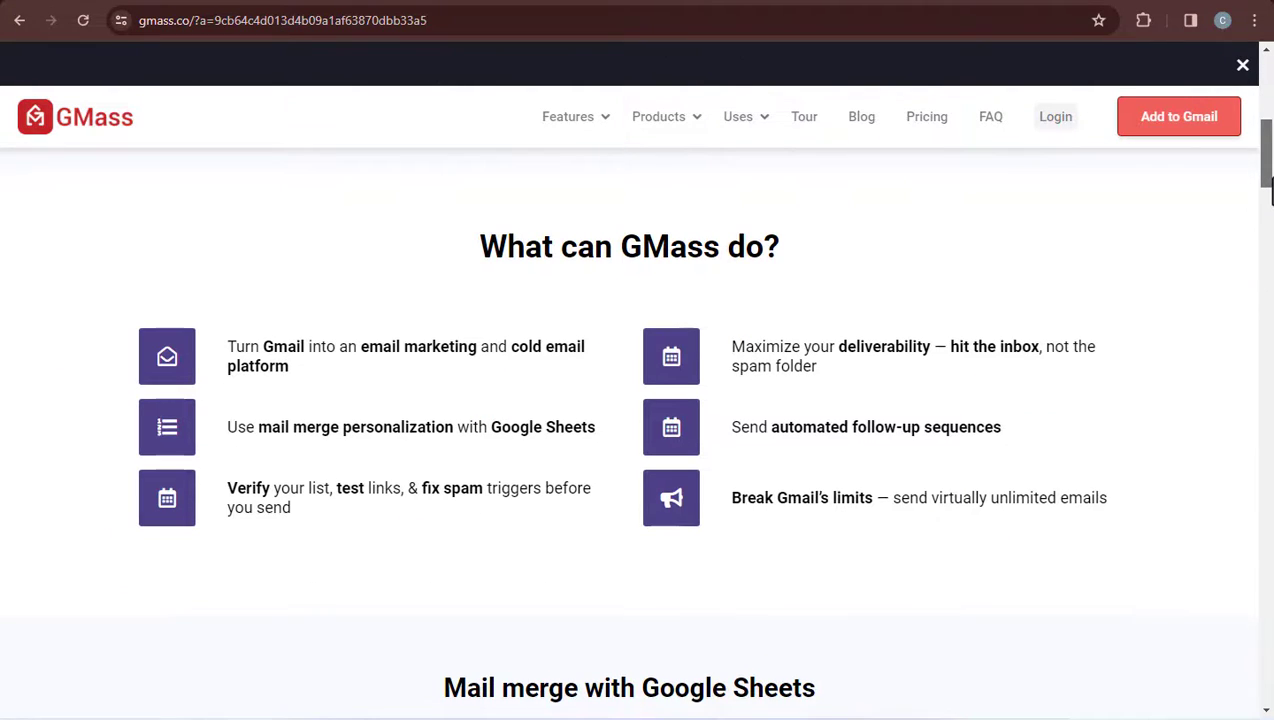